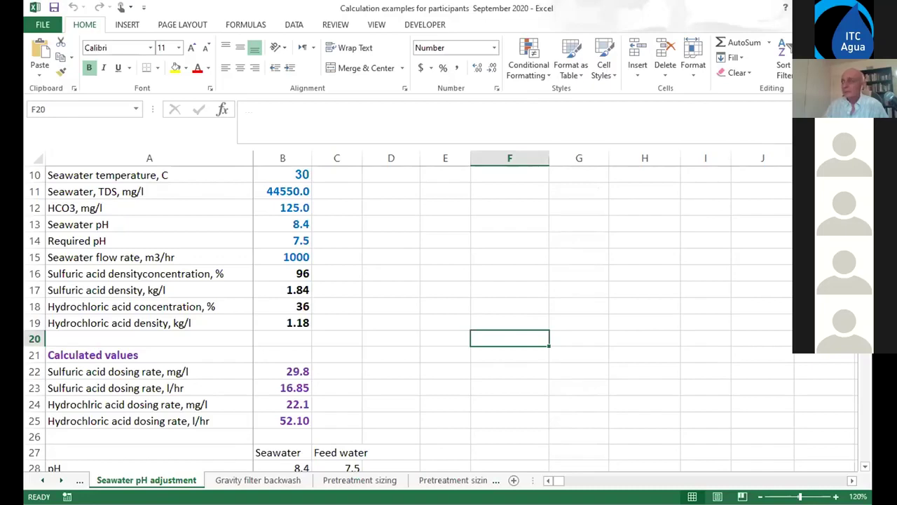
- Review the input values and the calculated acid dosing rates on the Seawater pH adjustment sheet
scroll(406, 312, down, 6)
scroll(407, 312, up, 9)
scroll(406, 312, down, 2)
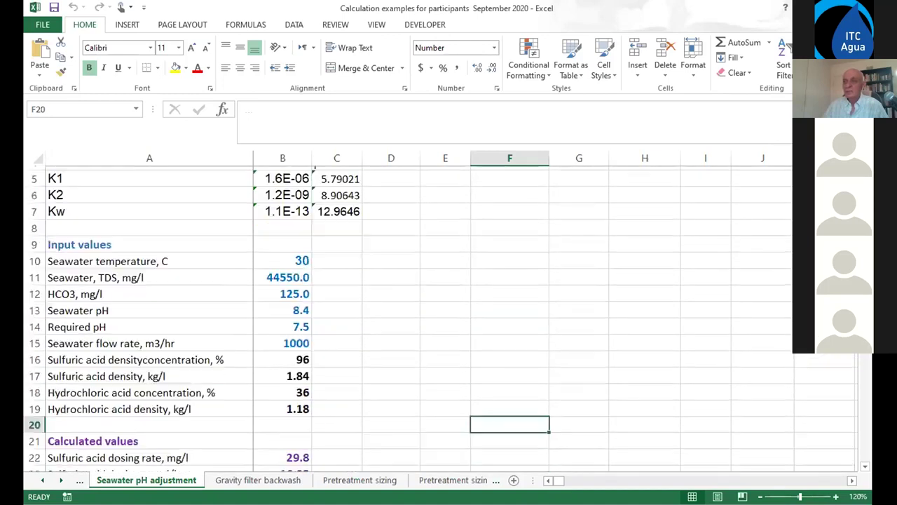
scroll(407, 312, down, 1)
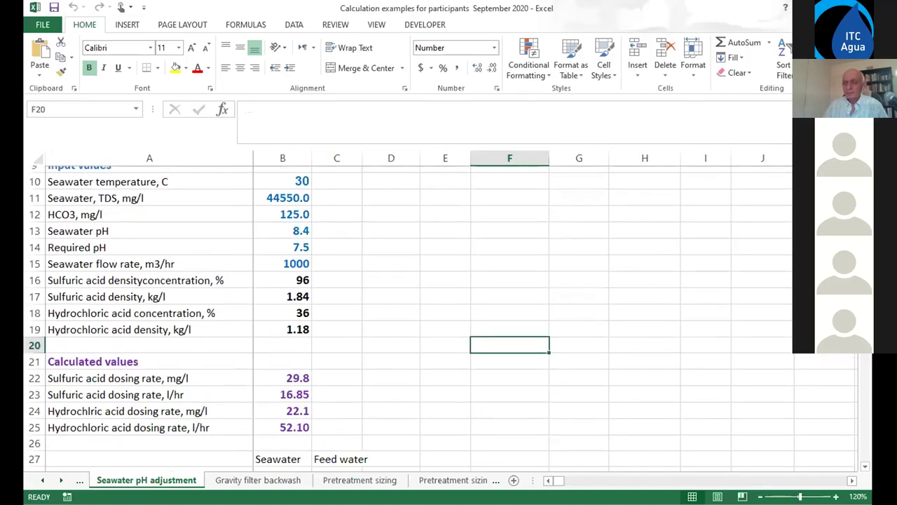
scroll(406, 312, up, 1)
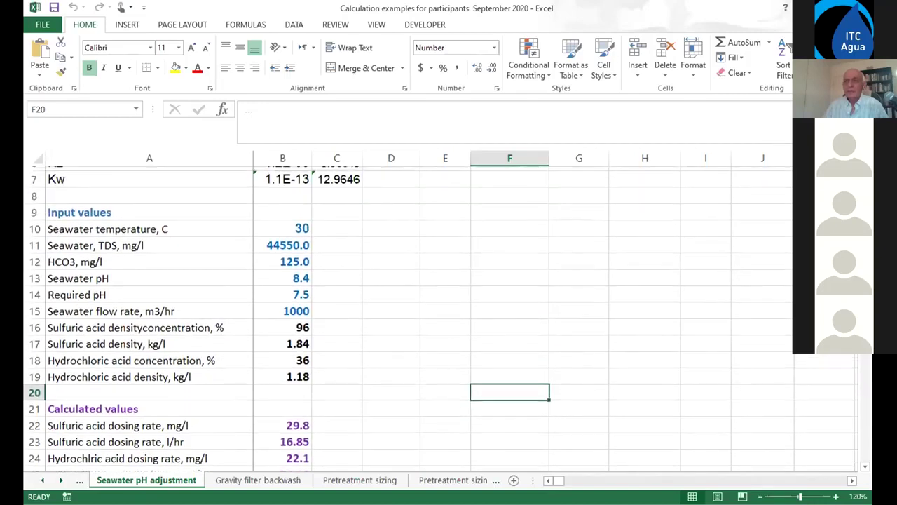
scroll(407, 311, down, 1)
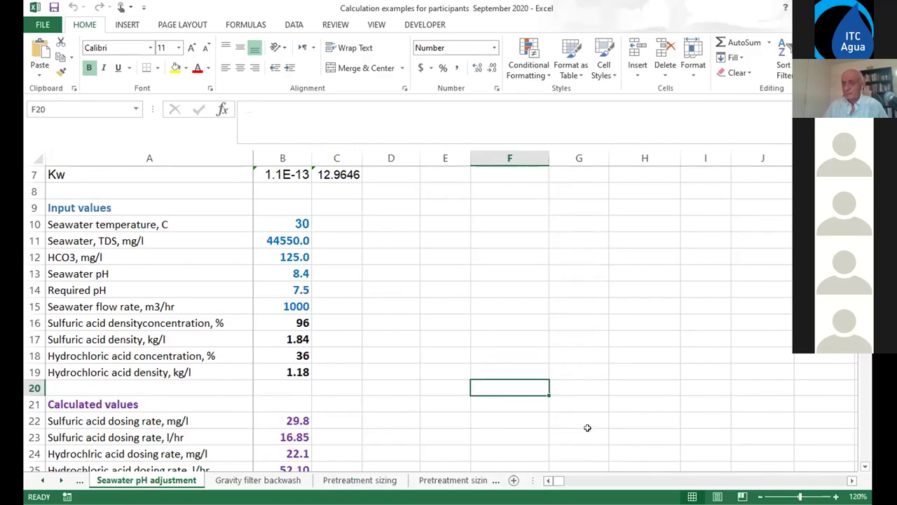
scroll(407, 315, down, 2)
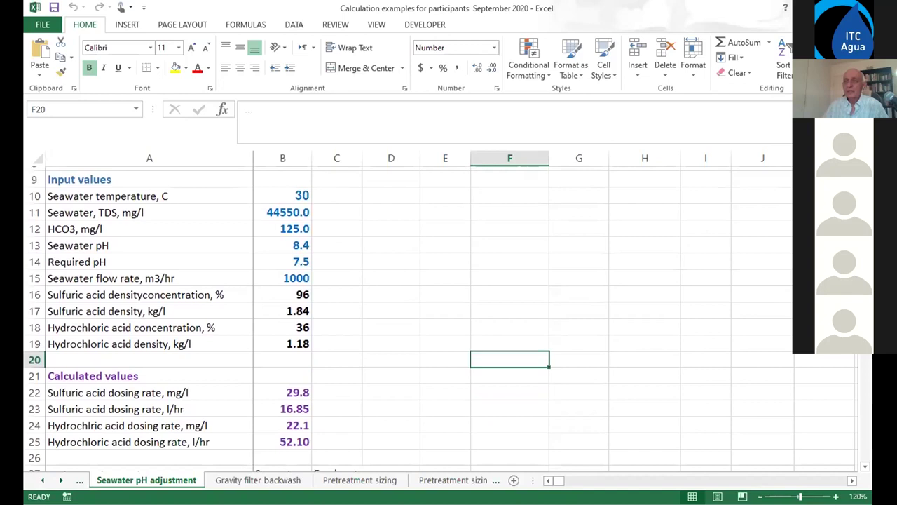
scroll(406, 316, down, 1)
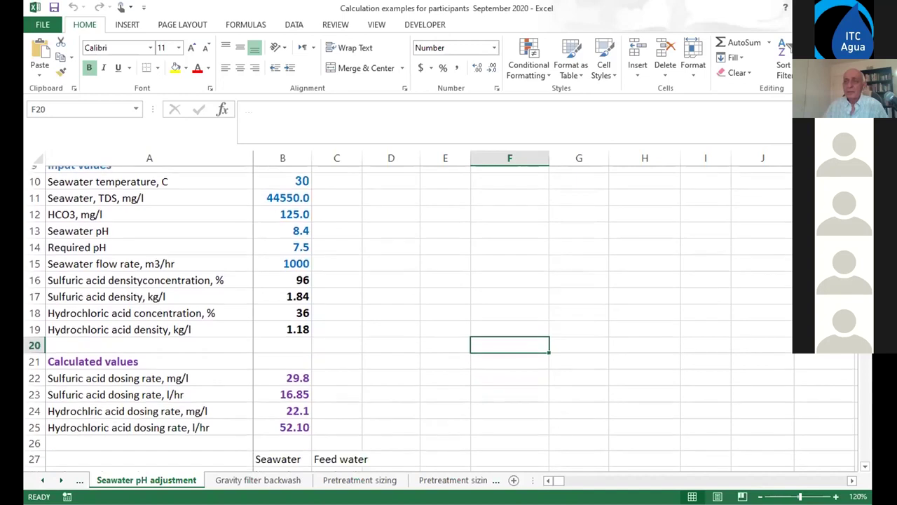
scroll(406, 315, down, 1)
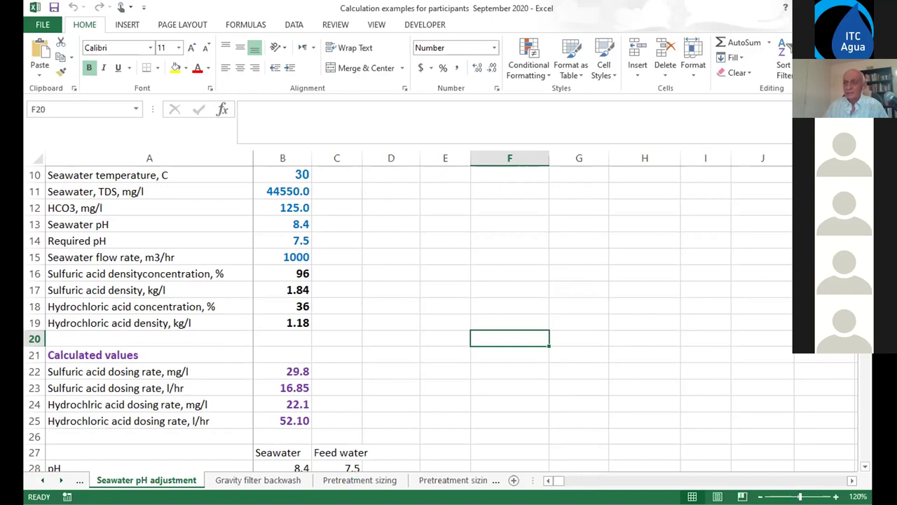
- Examine the seawater and feed water carbonate chemistry table and the feed water alkalinity formula in C36
scroll(448, 315, down, 3)
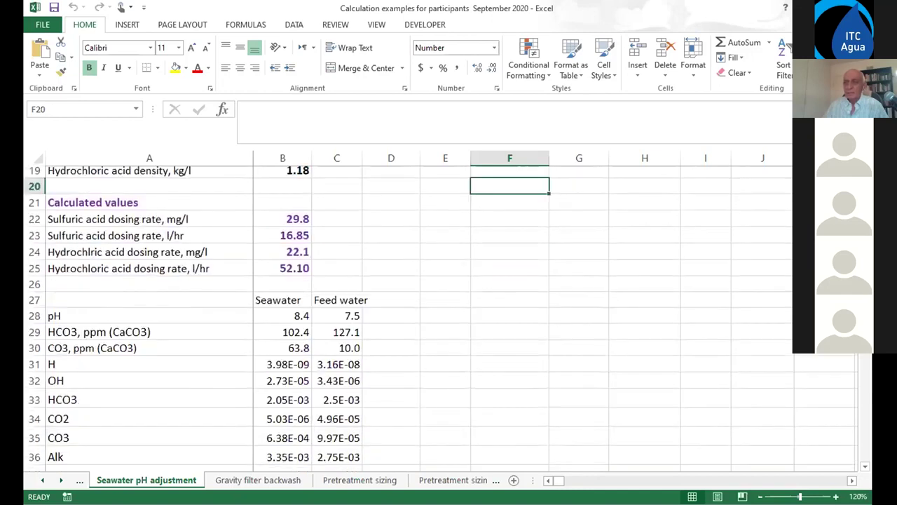
scroll(440, 317, down, 1)
scroll(440, 317, down, 1)
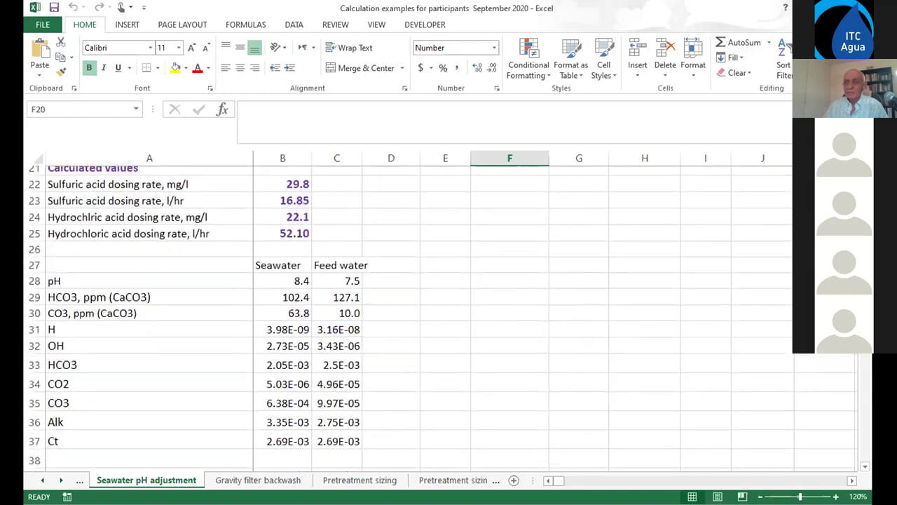
scroll(443, 318, down, 2)
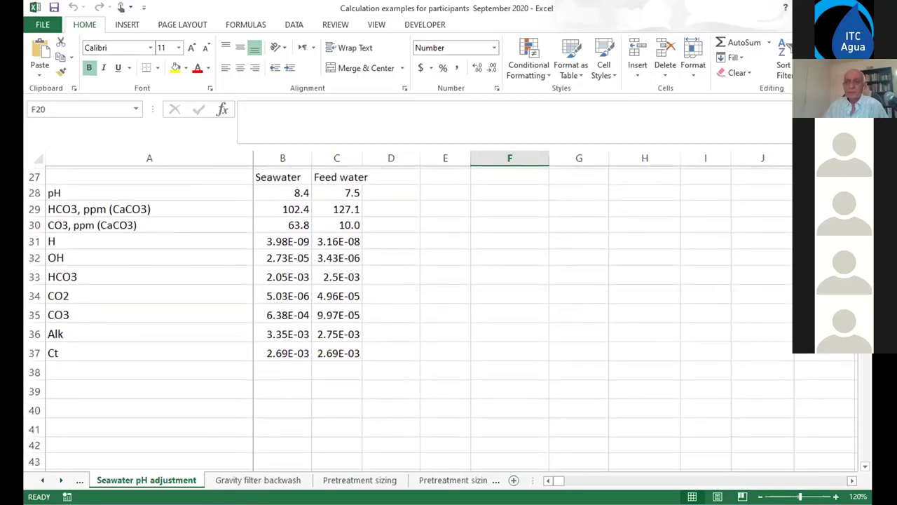
scroll(441, 317, down, 6)
scroll(440, 317, up, 9)
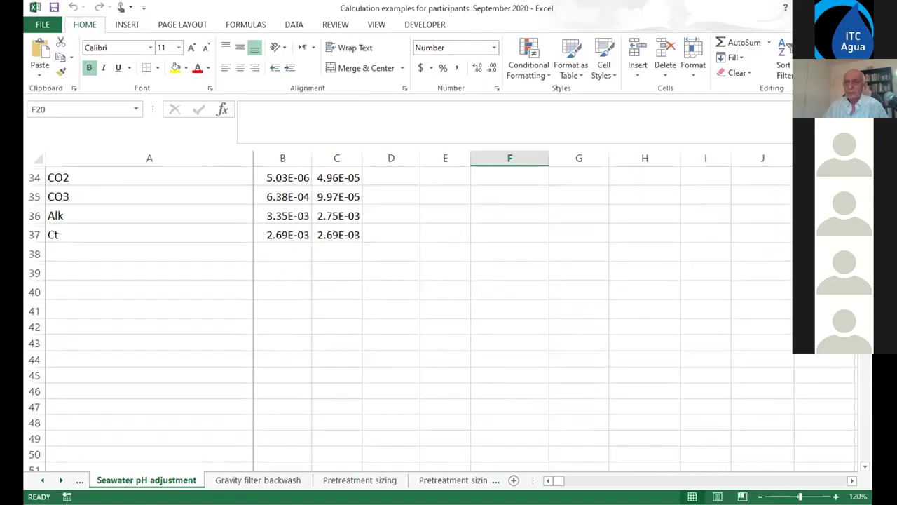
scroll(440, 316, up, 6)
scroll(441, 317, down, 8)
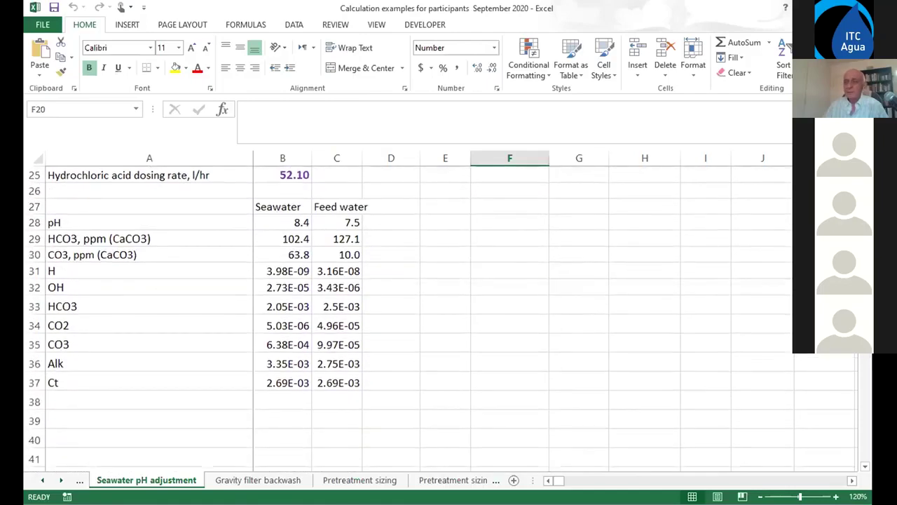
click(332, 364)
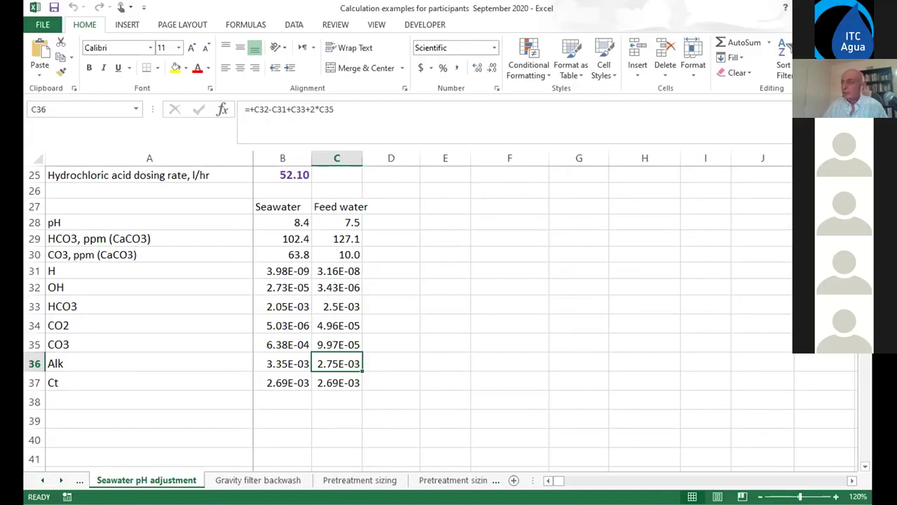
- Change the multiplier in the sulfuric acid dosing rate (mg/l) formula in B22 to 49000
scroll(296, 259, up, 3)
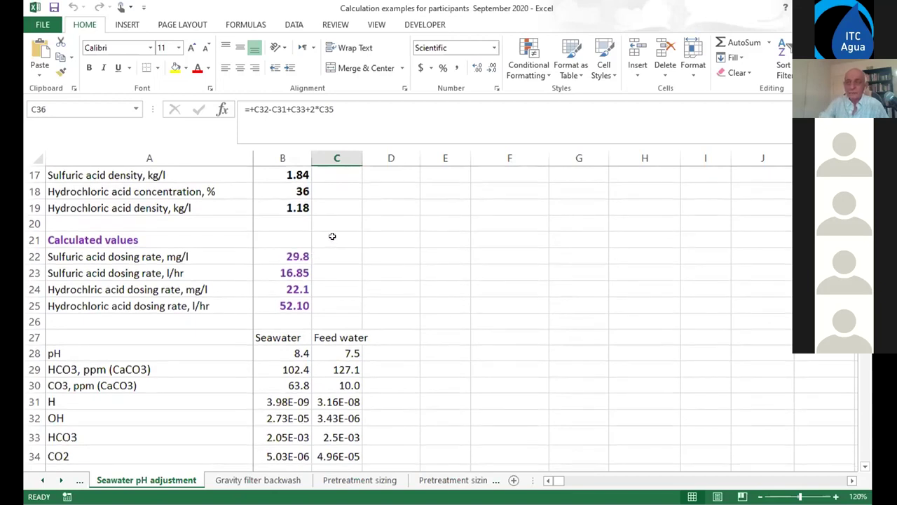
click(290, 258)
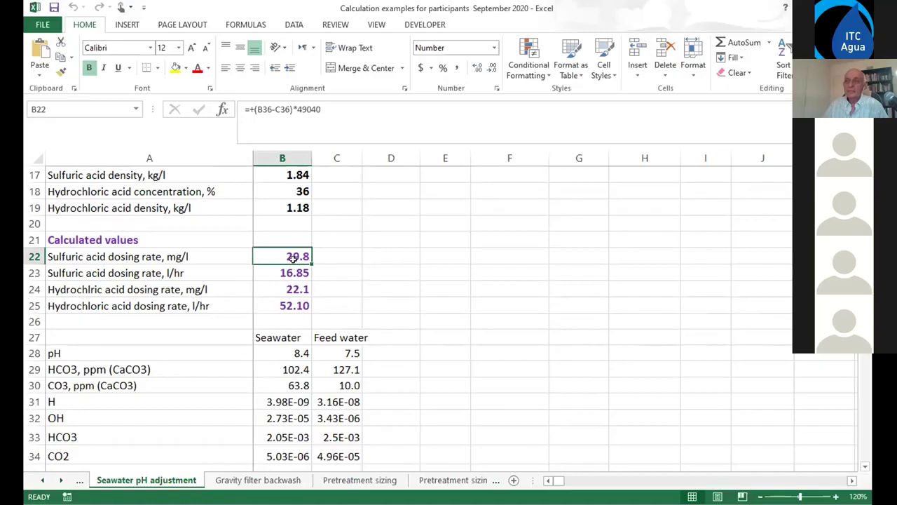
click(306, 109)
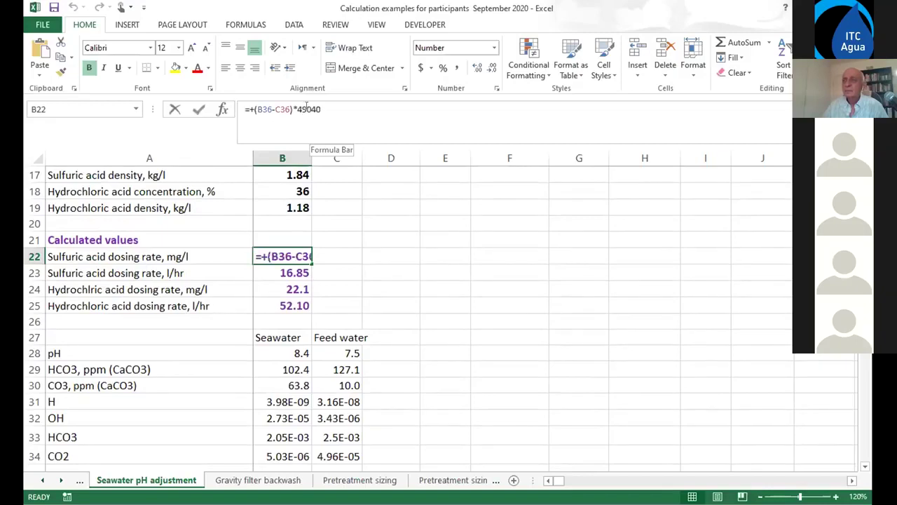
text(0)
key(Delete)
key(Return)
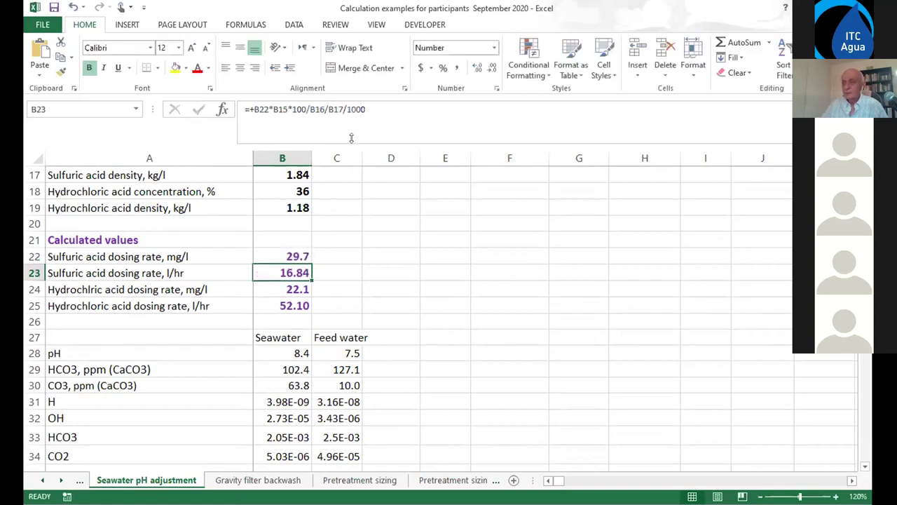
- Examine the sulfuric acid dosing rate formulas in B22 and B23 and the input cells that the l/hr formula references
click(294, 256)
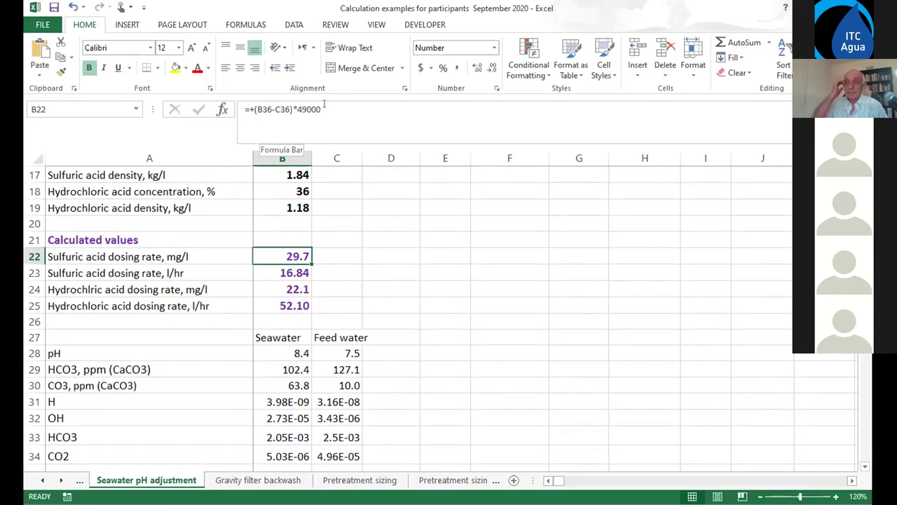
click(284, 270)
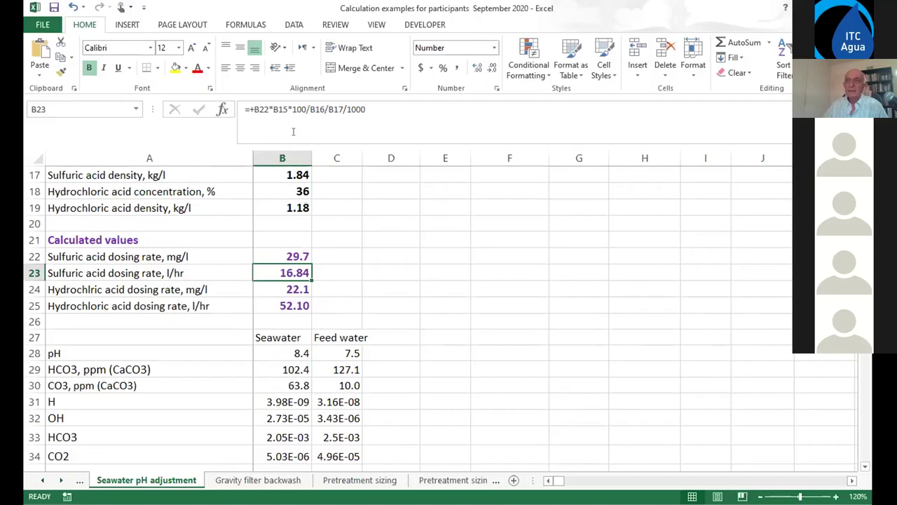
click(334, 110)
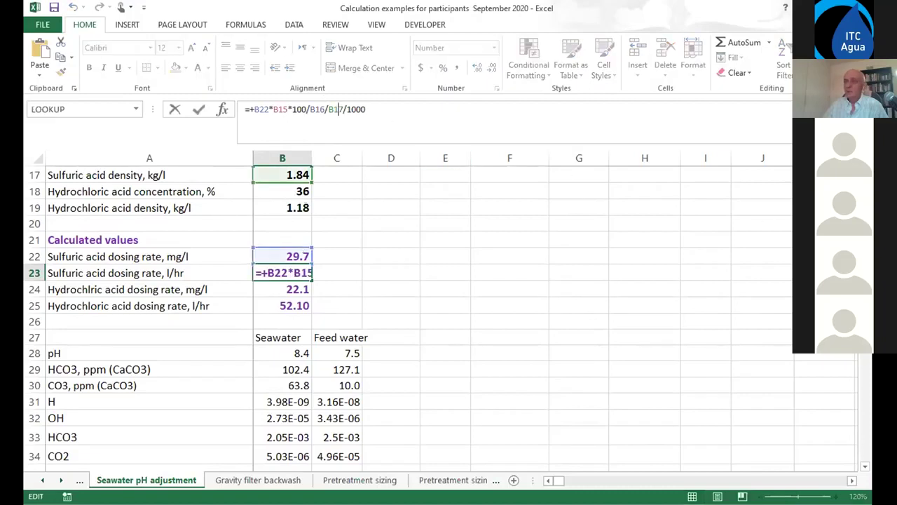
scroll(449, 308, up, 5)
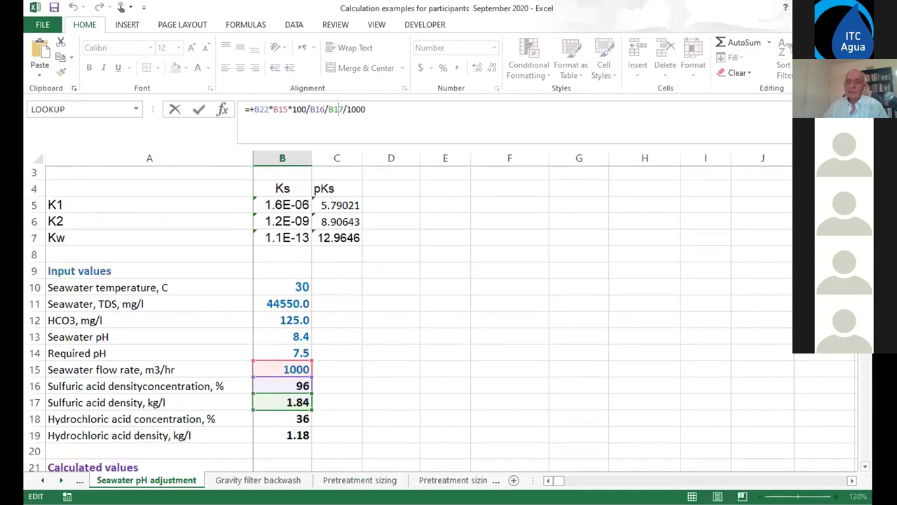
scroll(448, 309, down, 2)
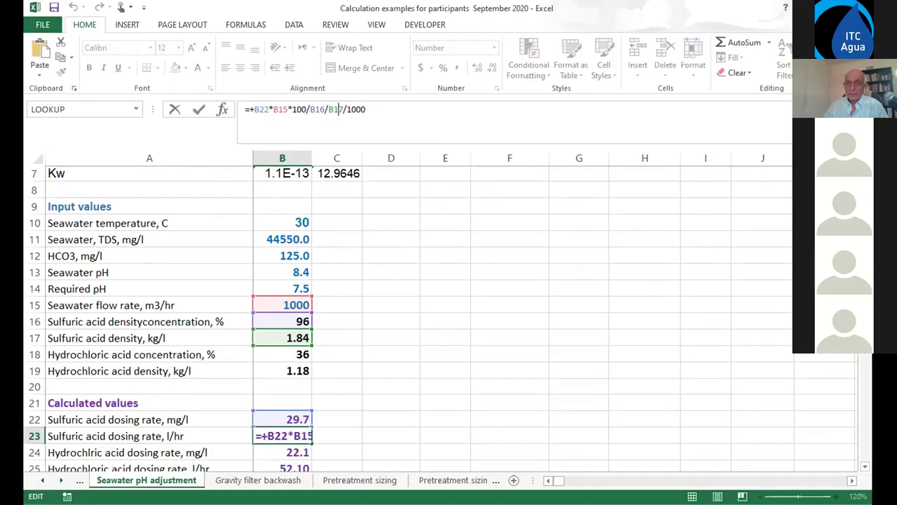
scroll(448, 315, down, 2)
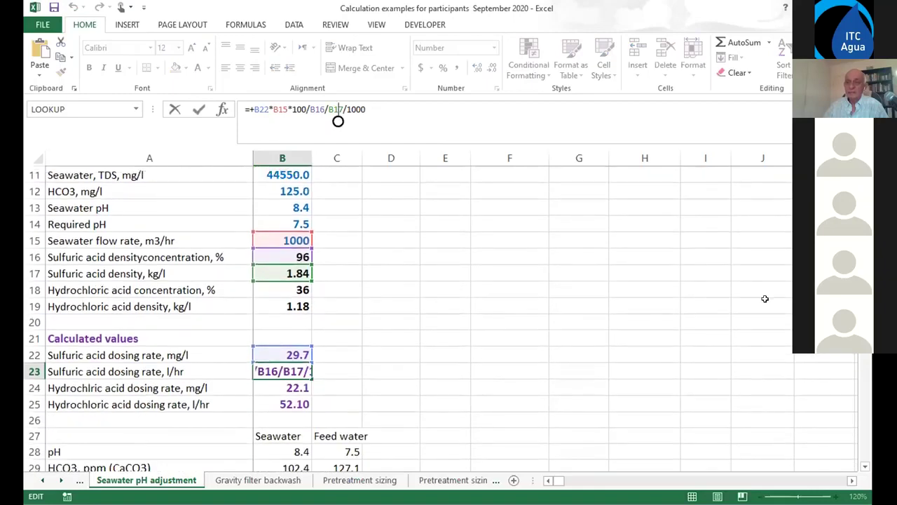
- Open the Brackish pH adjustment sheet and view its equilibrium constant and carbonate equations
click(41, 480)
click(144, 480)
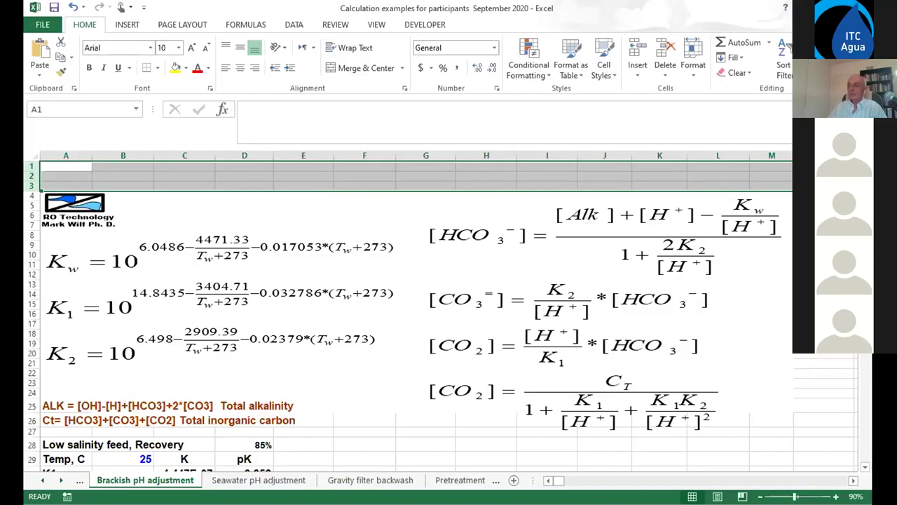
scroll(442, 315, down, 4)
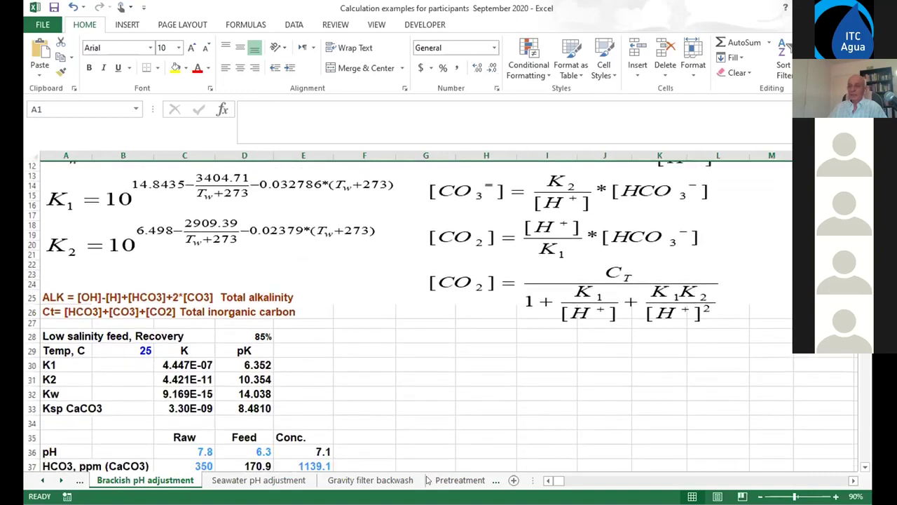
- Switch to the Pretreatment sizing excersize sheet
click(60, 481)
click(60, 481)
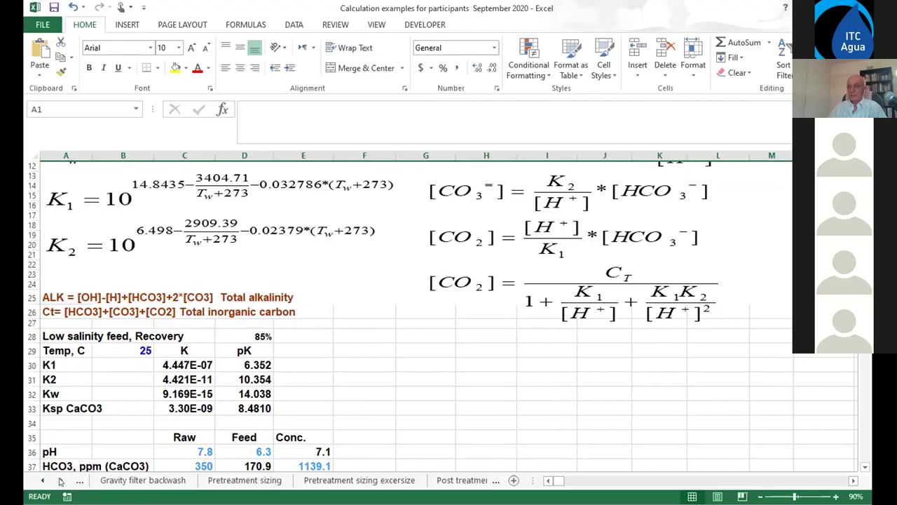
click(60, 481)
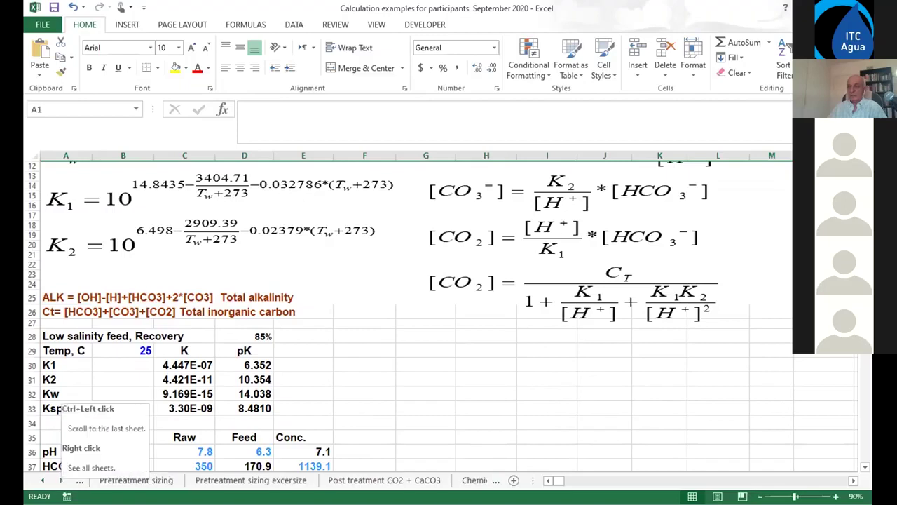
click(269, 482)
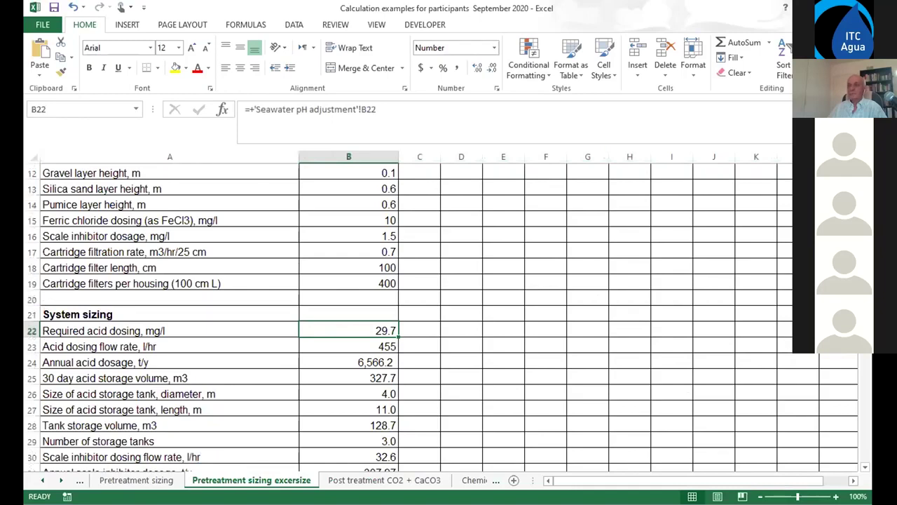
- Review the plant inputs and system sizing values of the pretreatment exercise, including the acid dosing flow rate formula in B23
scroll(406, 316, up, 4)
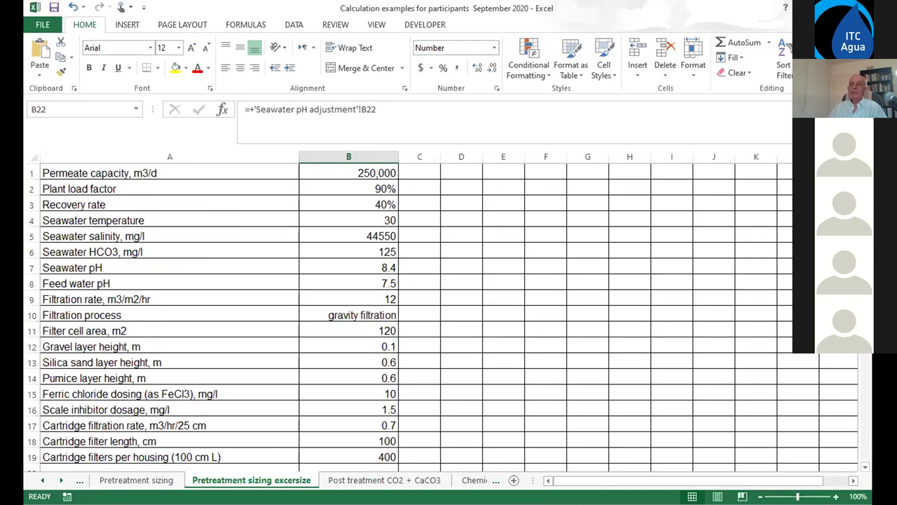
scroll(406, 316, down, 2)
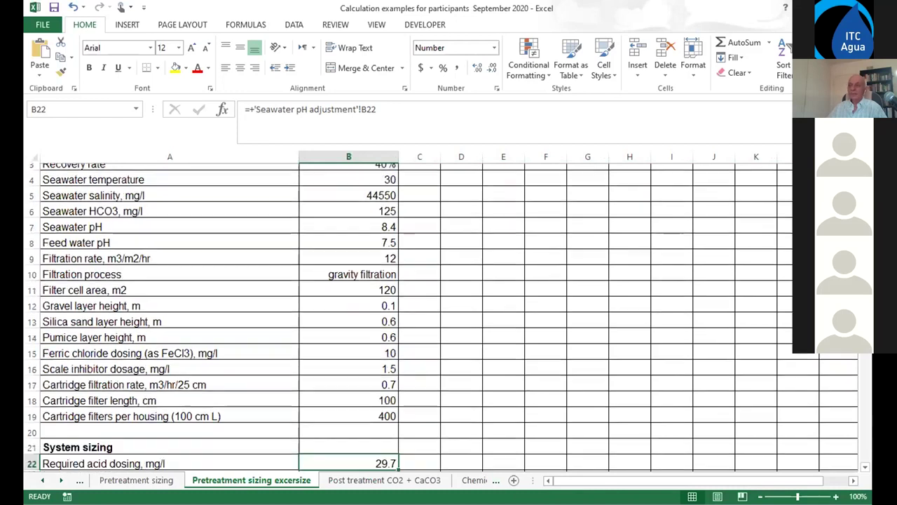
scroll(407, 315, up, 2)
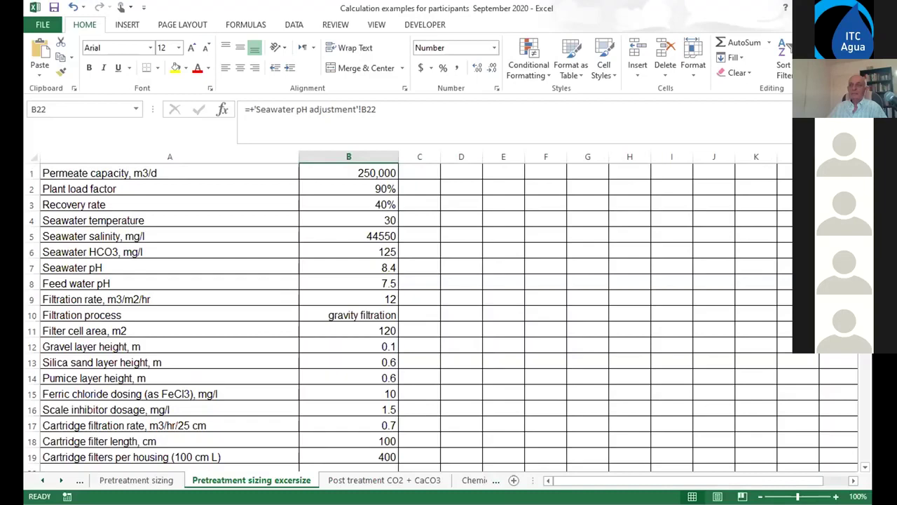
scroll(441, 315, down, 2)
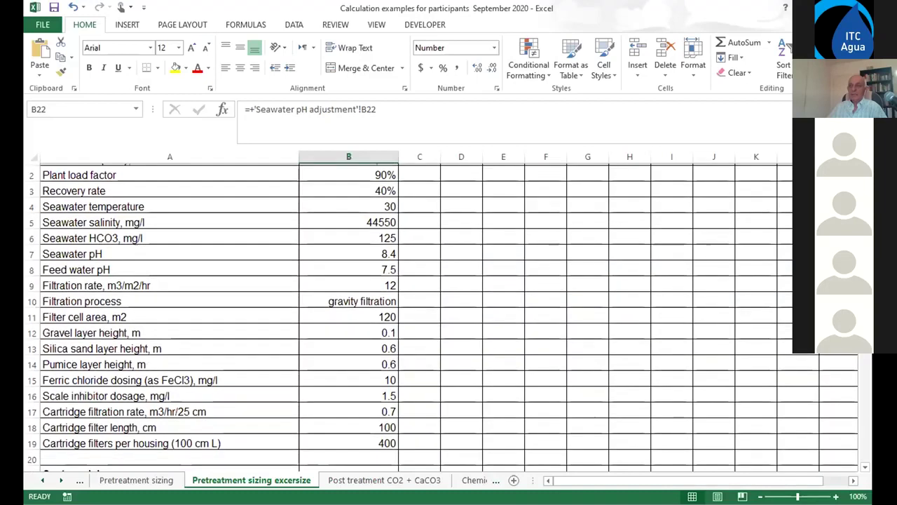
scroll(441, 315, down, 1)
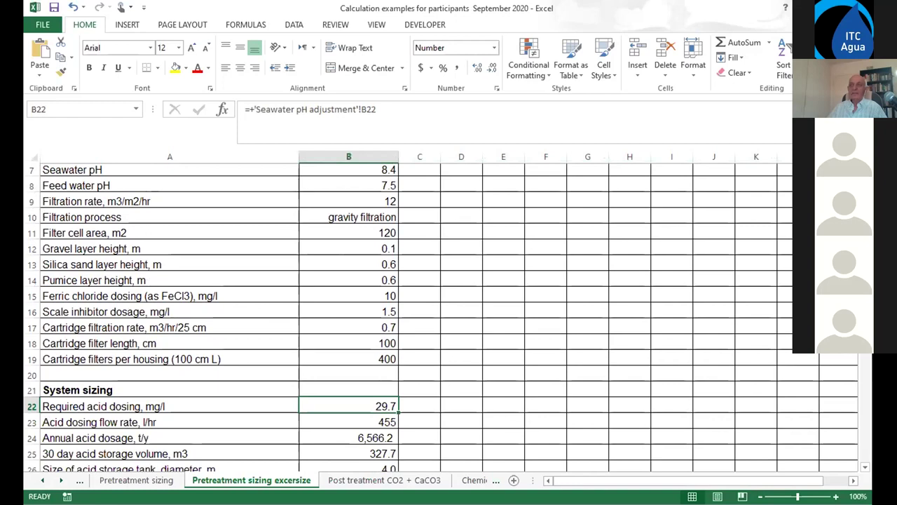
scroll(442, 315, down, 2)
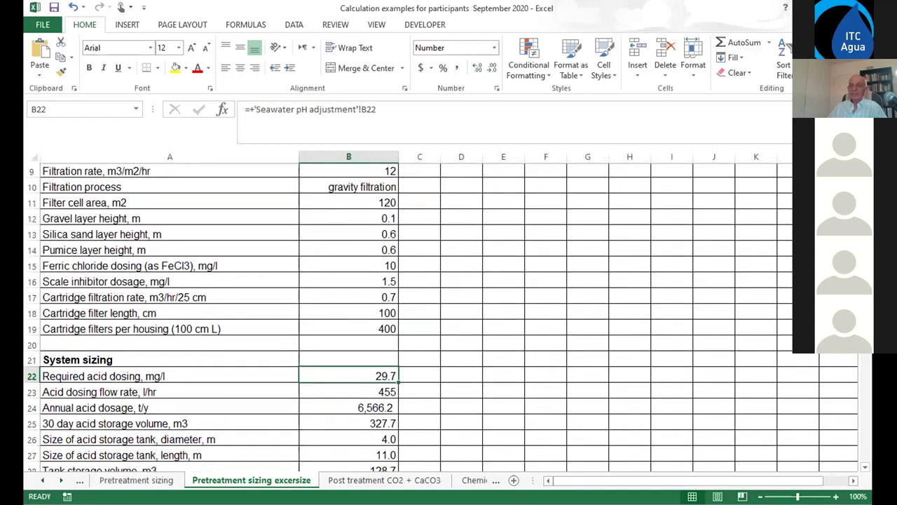
scroll(442, 316, down, 1)
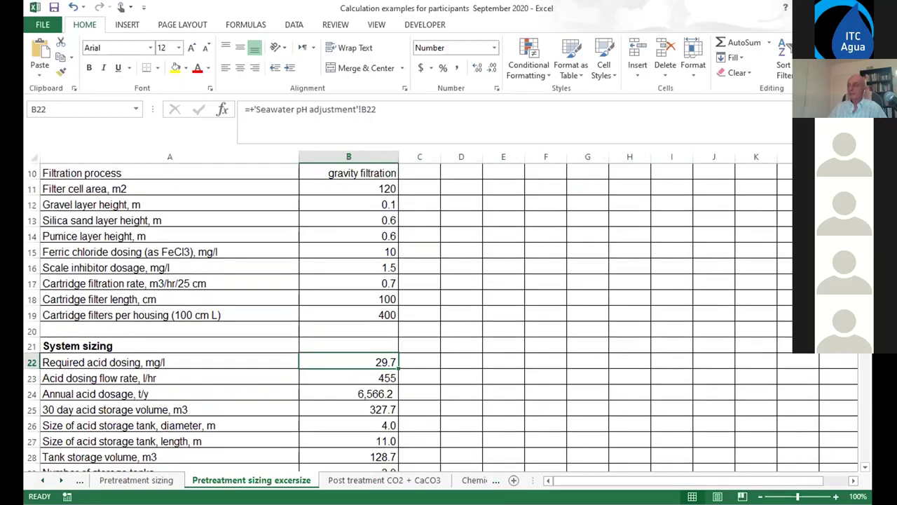
scroll(442, 316, down, 3)
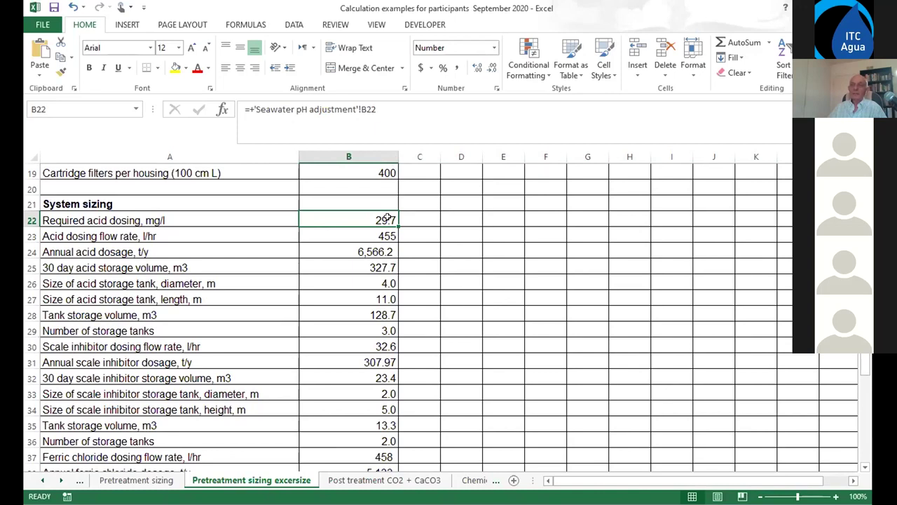
click(352, 229)
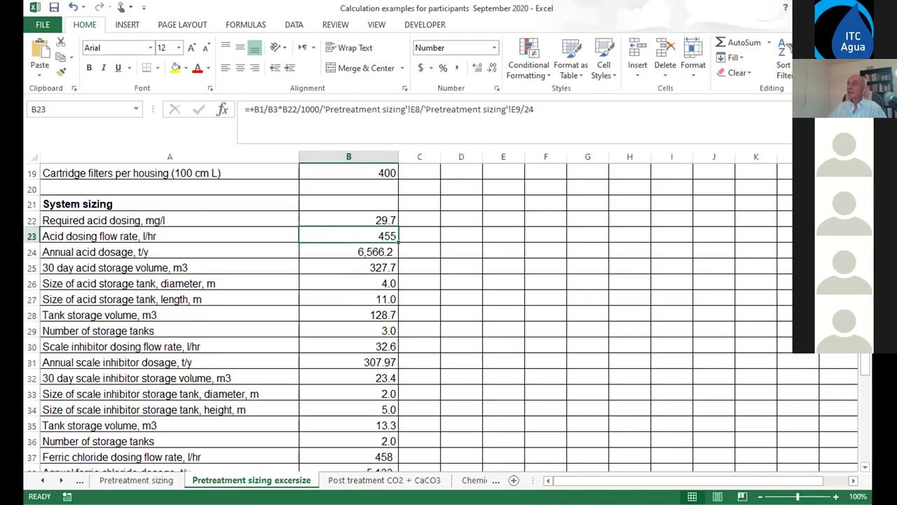
- Close the calculation examples workbook
key(alt+F4)
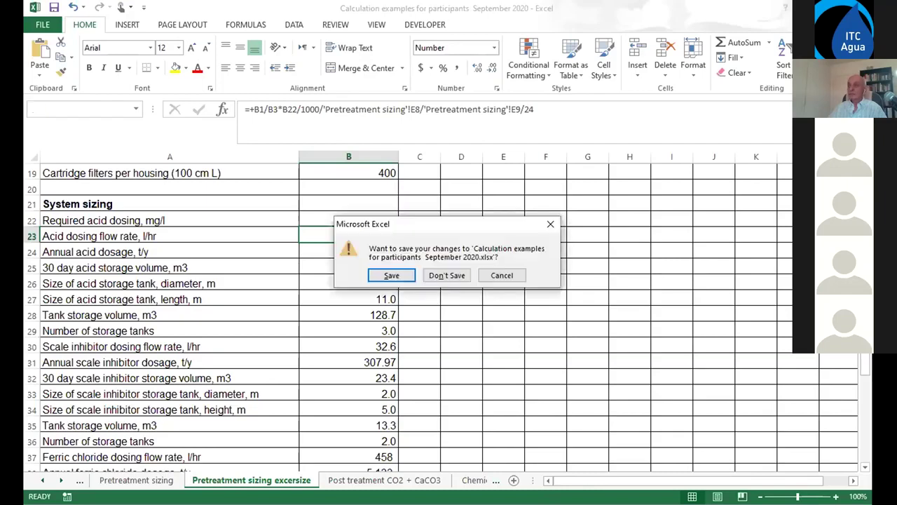